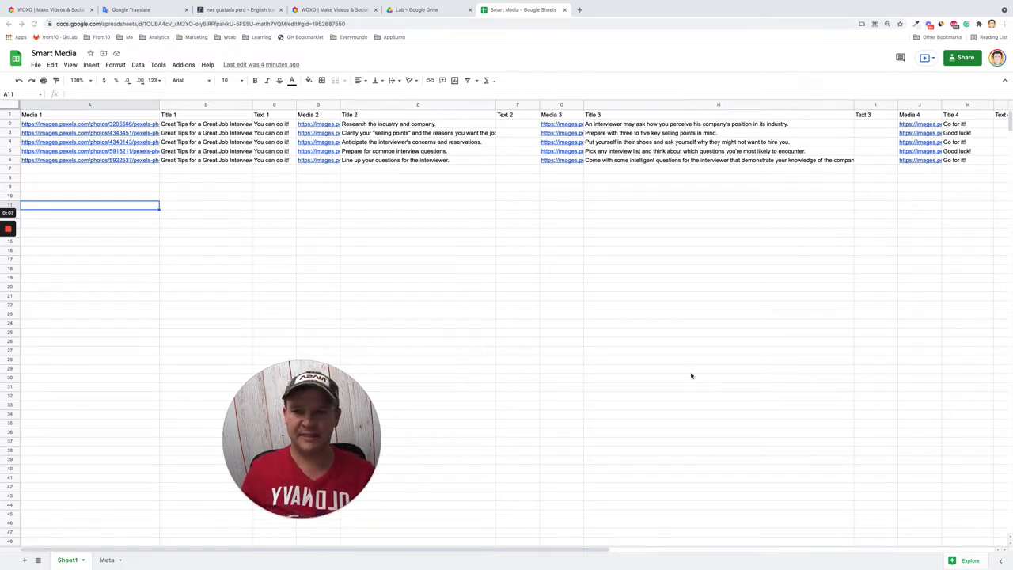
key("ctrl+l")
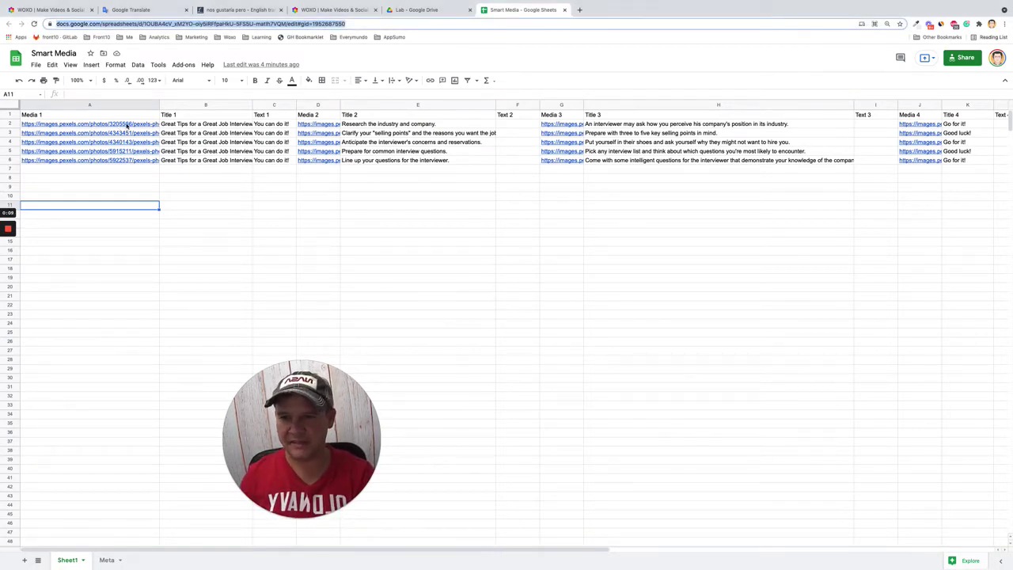
left_click(129, 124)
left_click(120, 162)
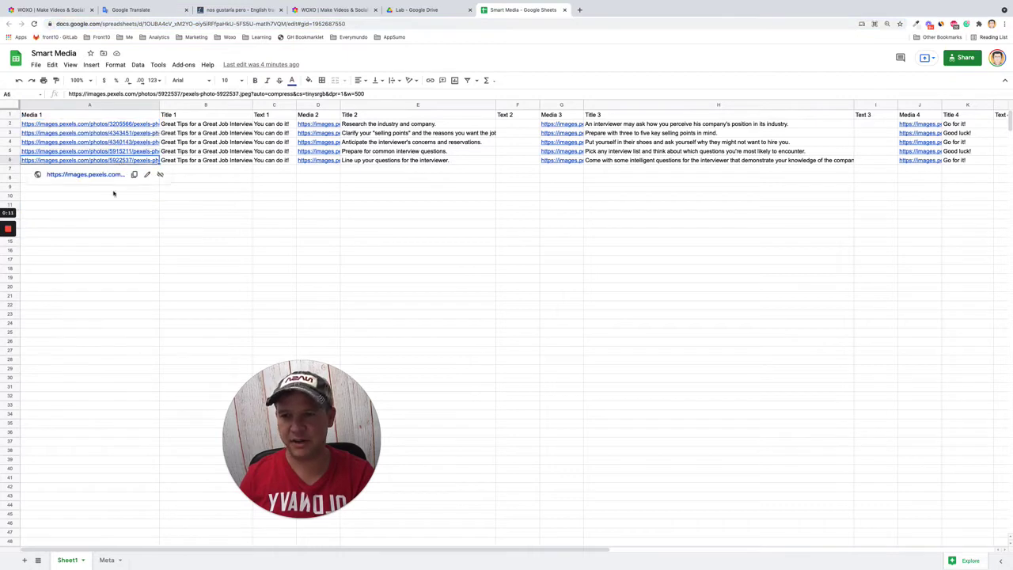
left_click(112, 207)
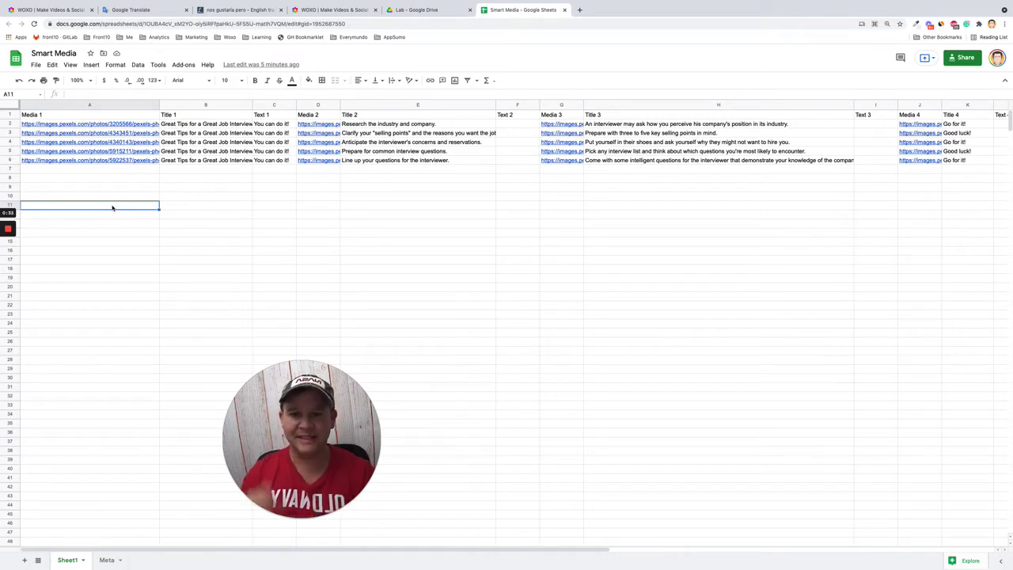
left_click(203, 186)
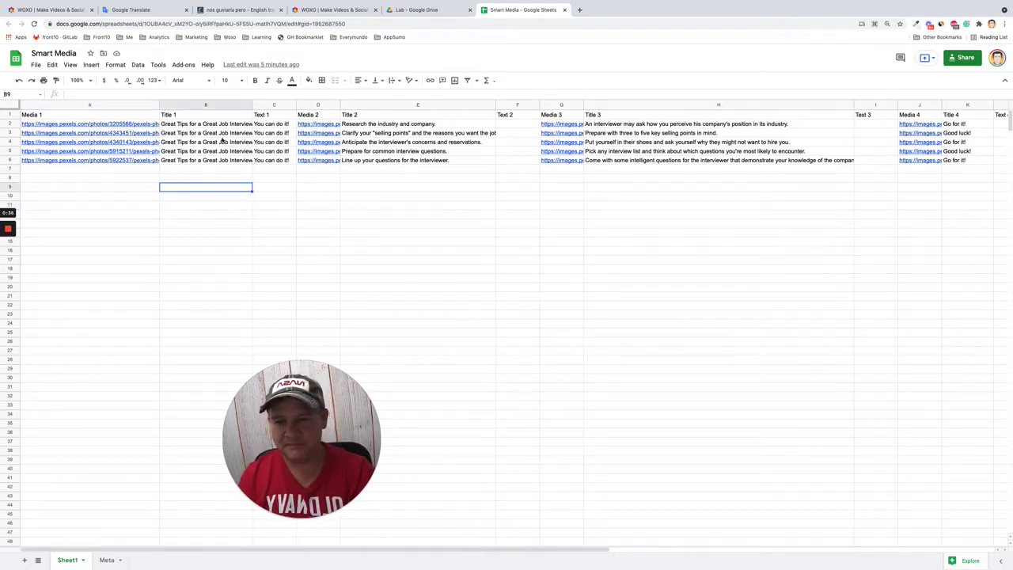
Step: In WOXO, view the media library for the first video's Scene 1, cancel it, and turn on Advanced mode for the table
left_click(333, 10)
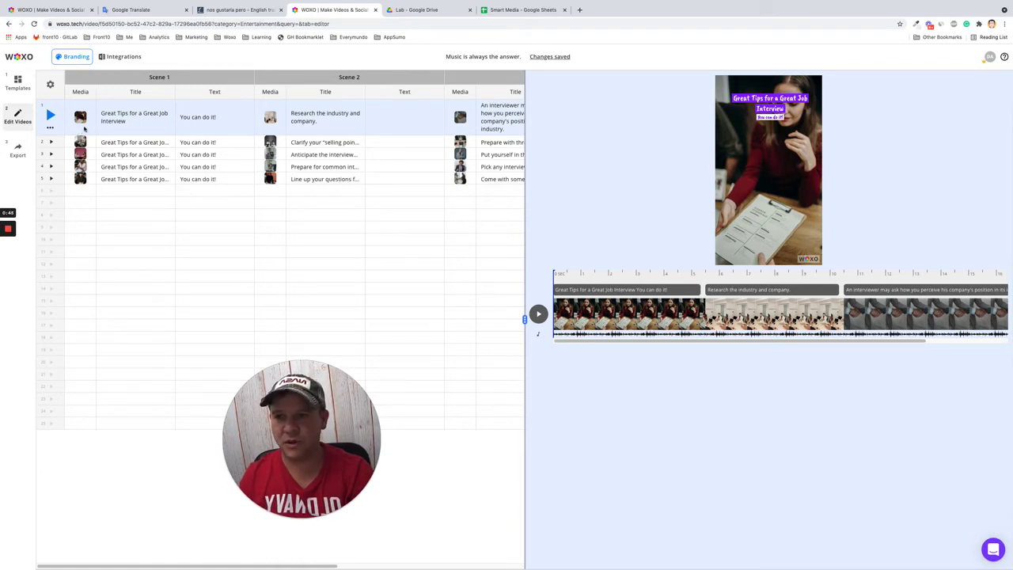
left_click(86, 118)
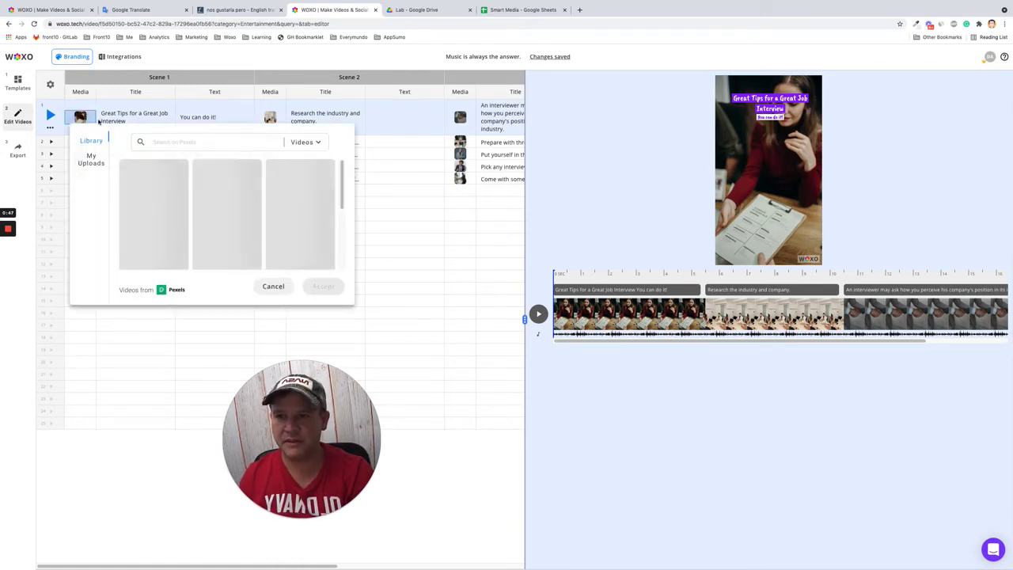
left_click(271, 287)
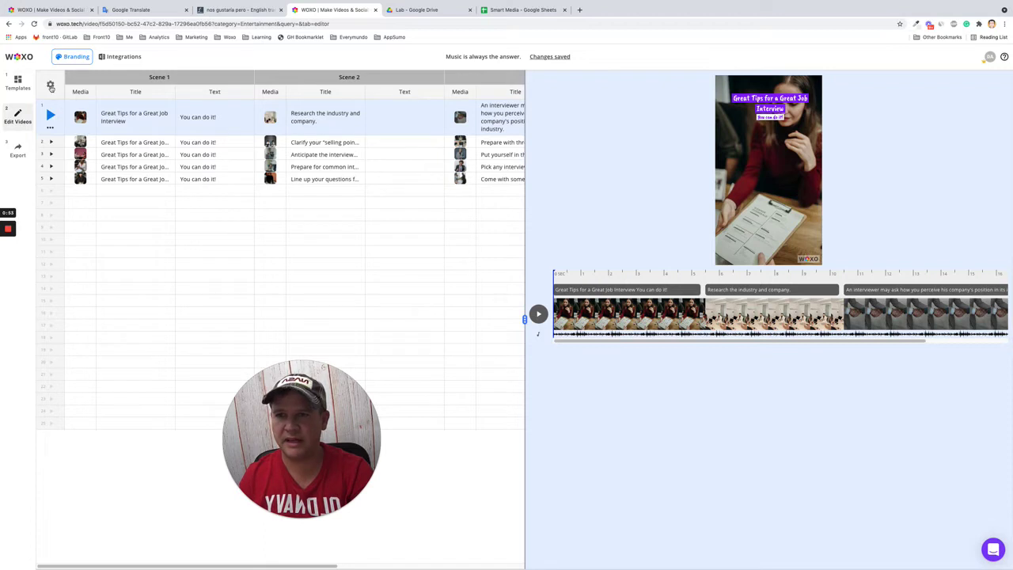
left_click(51, 86)
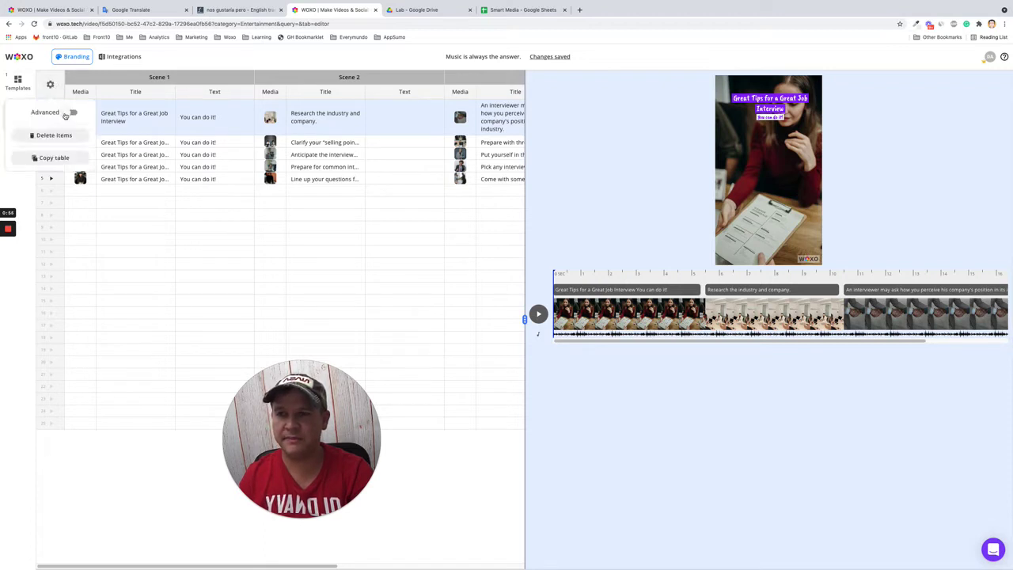
left_click(70, 113)
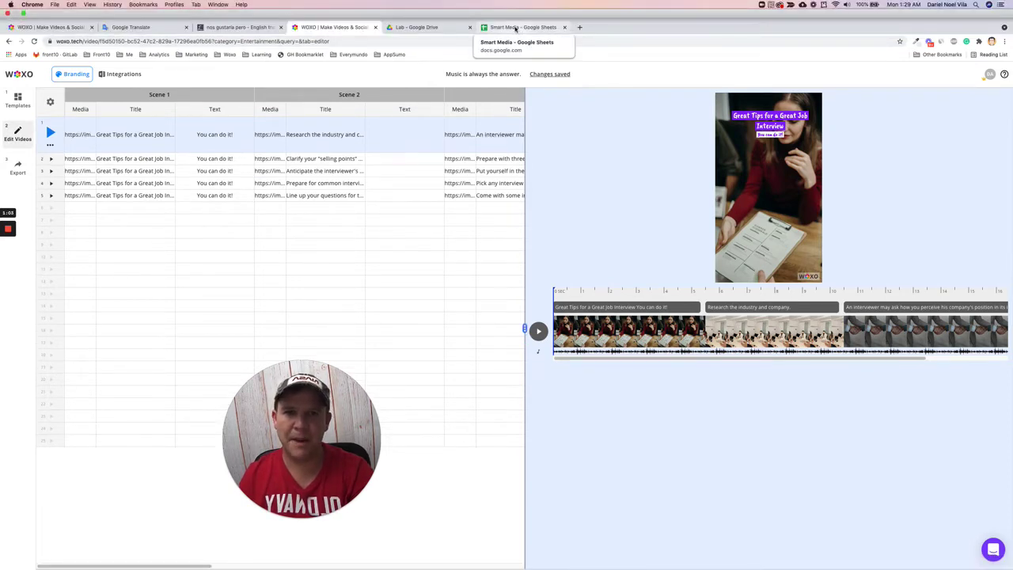
Step: Switch to the Smart Media spreadsheet and replace the Media 1 image link in cell A2 with the keyword "pets"
left_click(515, 29)
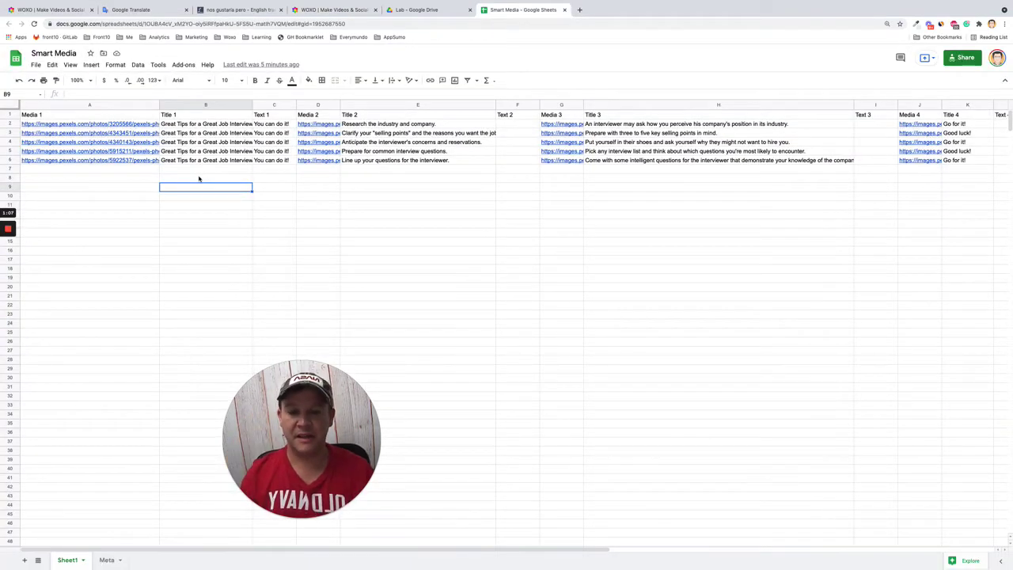
left_click(127, 124)
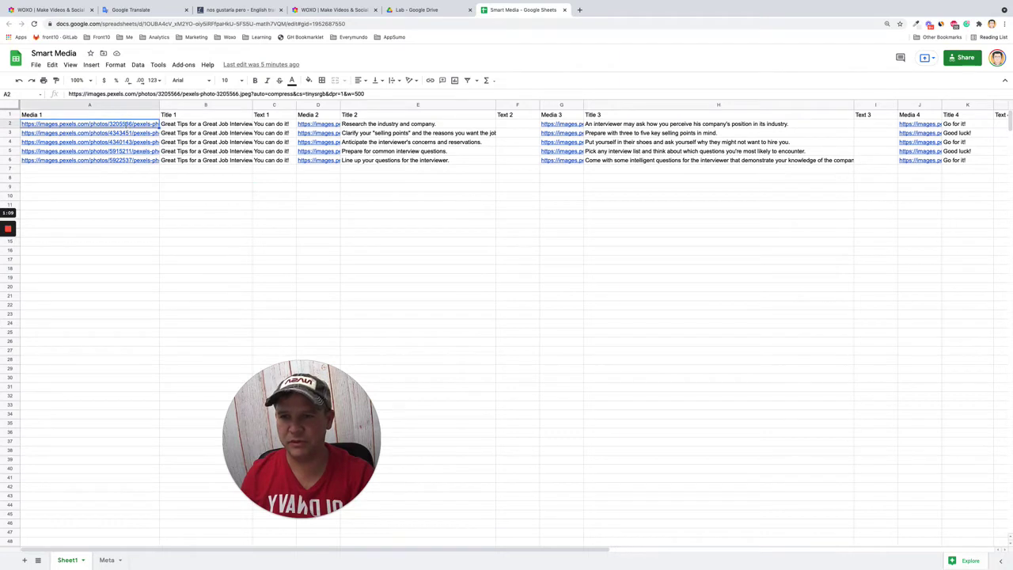
type("pet")
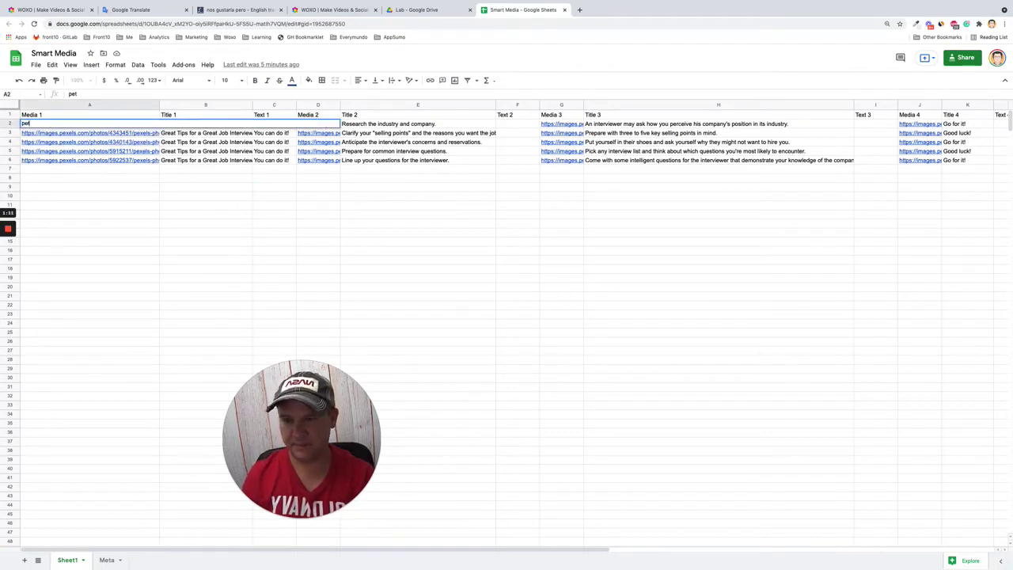
type("s")
left_click(119, 206)
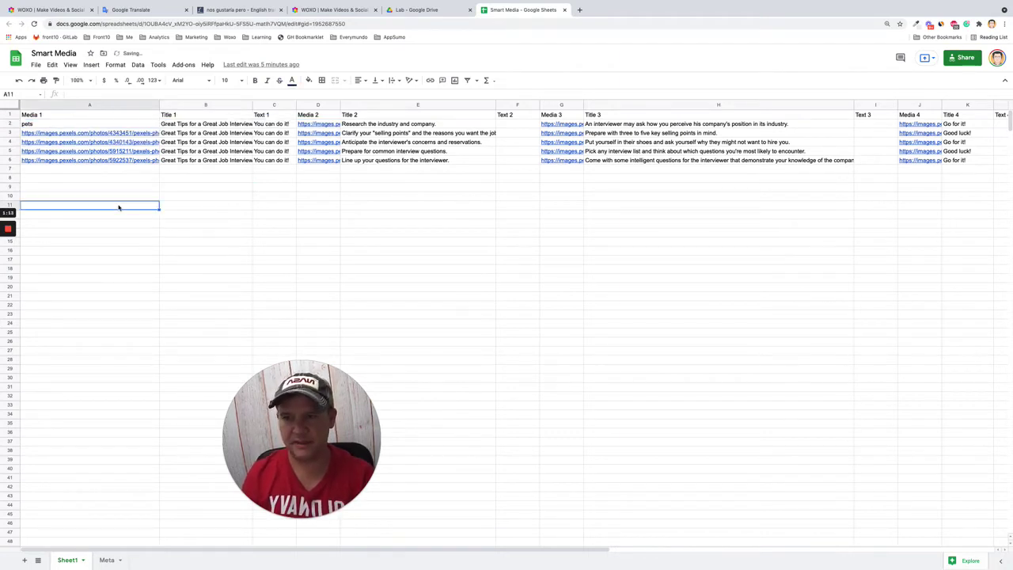
Step: Replace the Media 1 links in cells A3 and A4 with the keywords "mountains" and "couple"
left_click(120, 134)
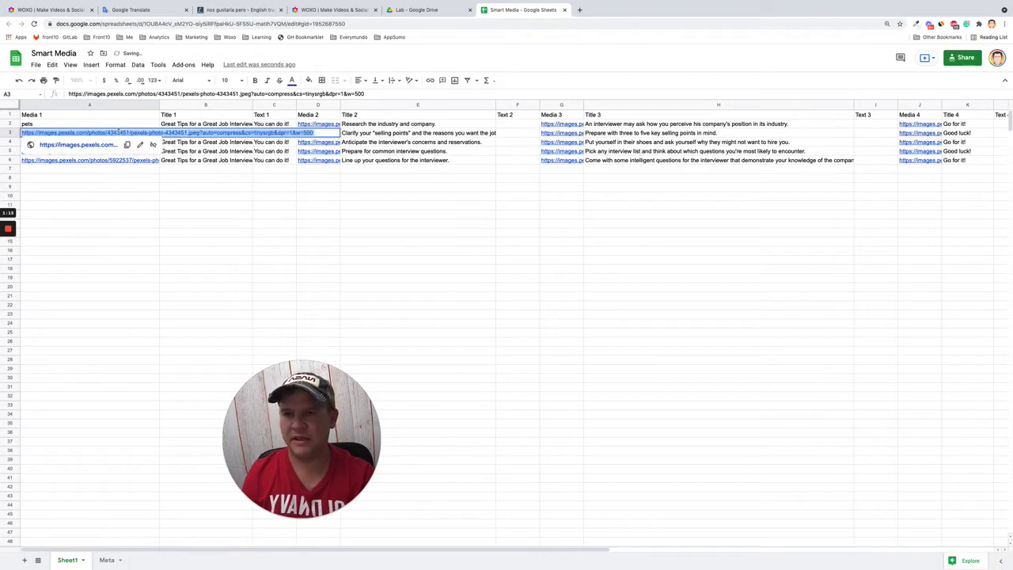
type("md")
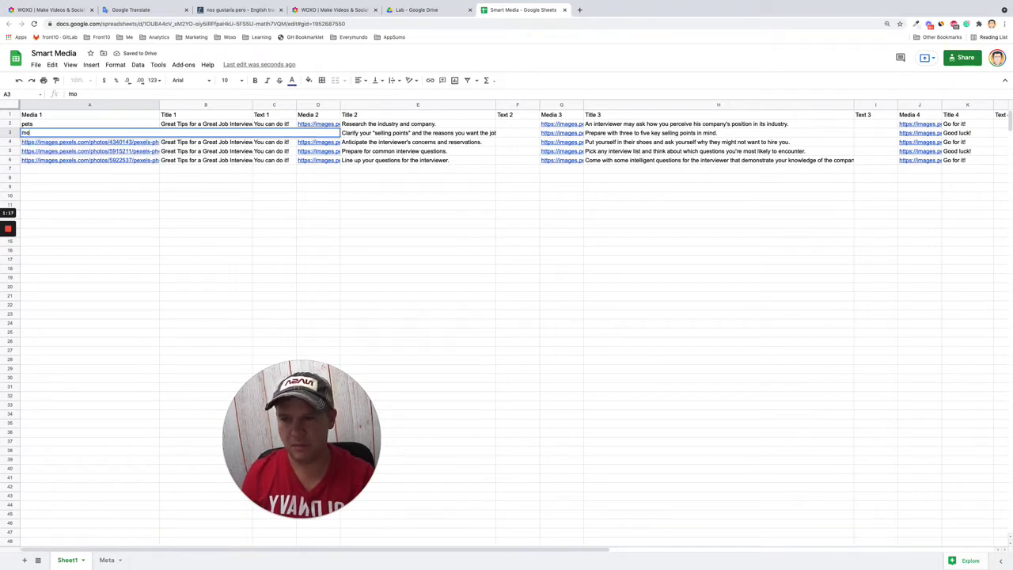
type("untains")
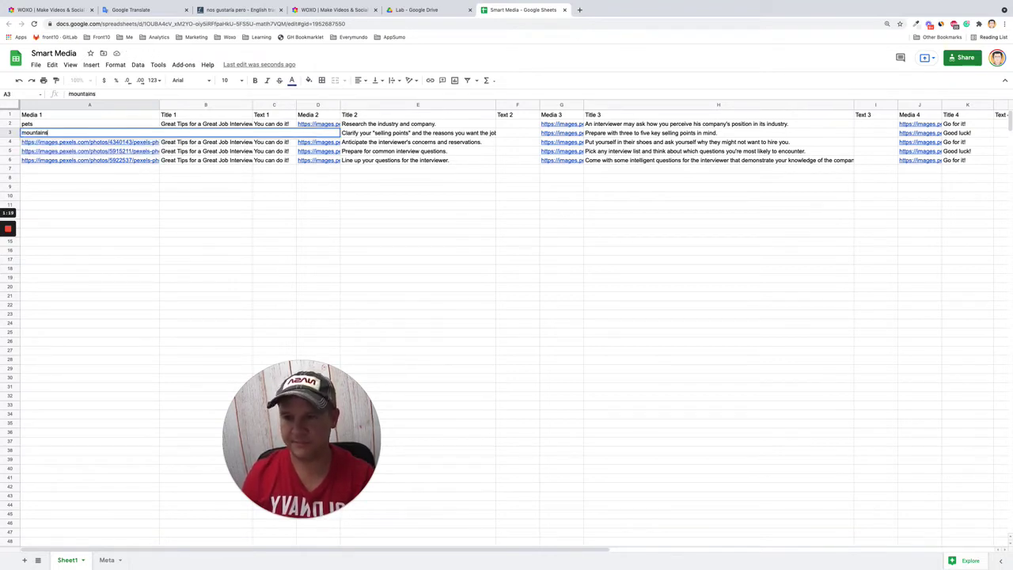
left_click(99, 180)
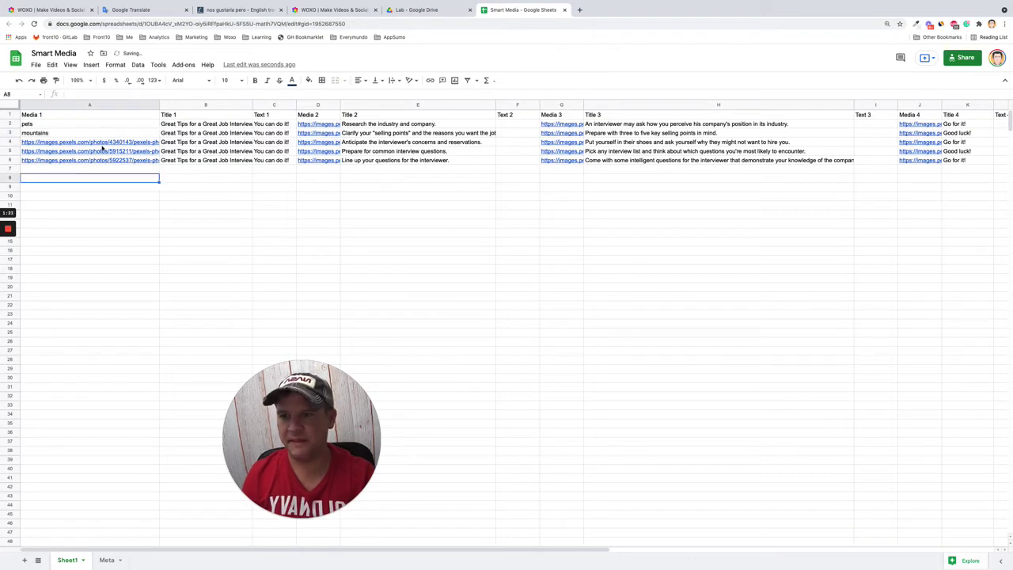
left_click(103, 145)
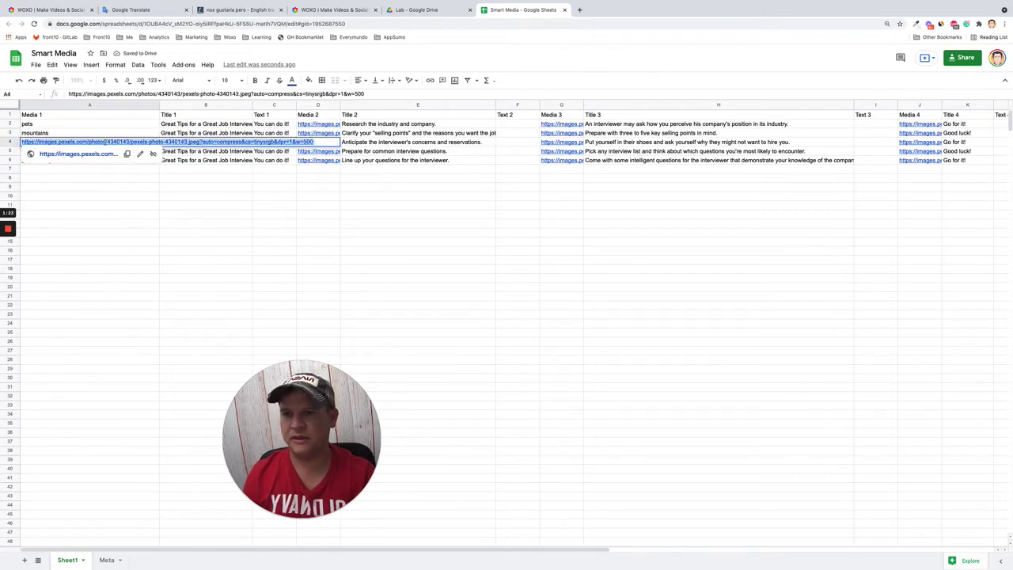
type("couple")
left_click(113, 215)
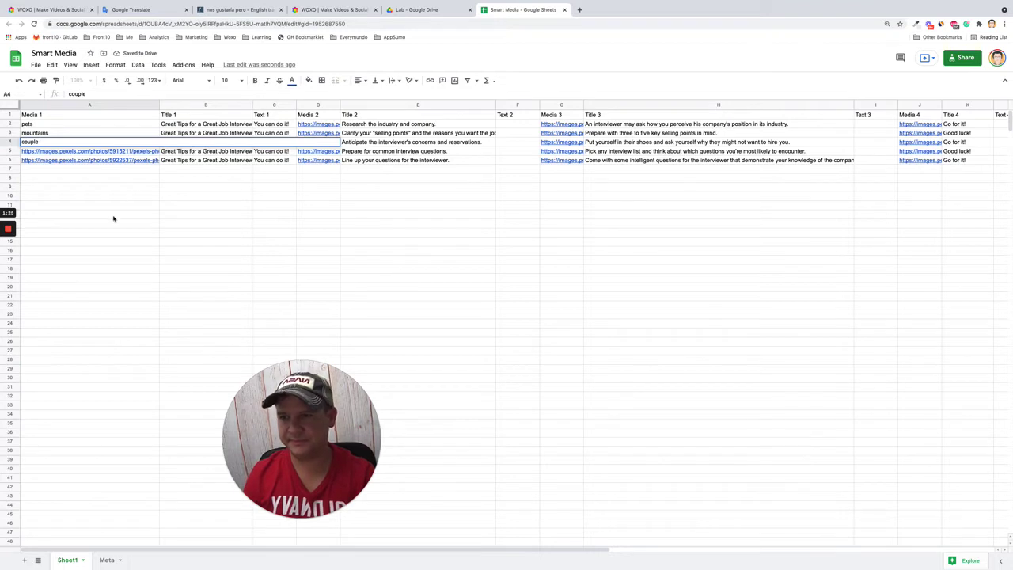
Step: Replace the Media 1 image link in cell A5 with the keyword "sunset"
left_click(101, 151)
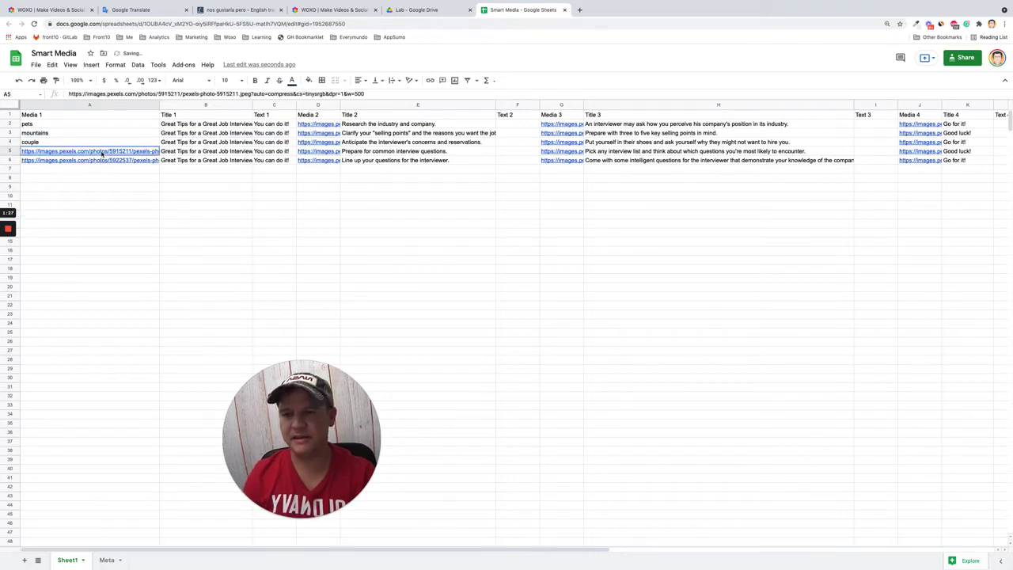
double_click(101, 152)
key("ctrl+a")
type("su")
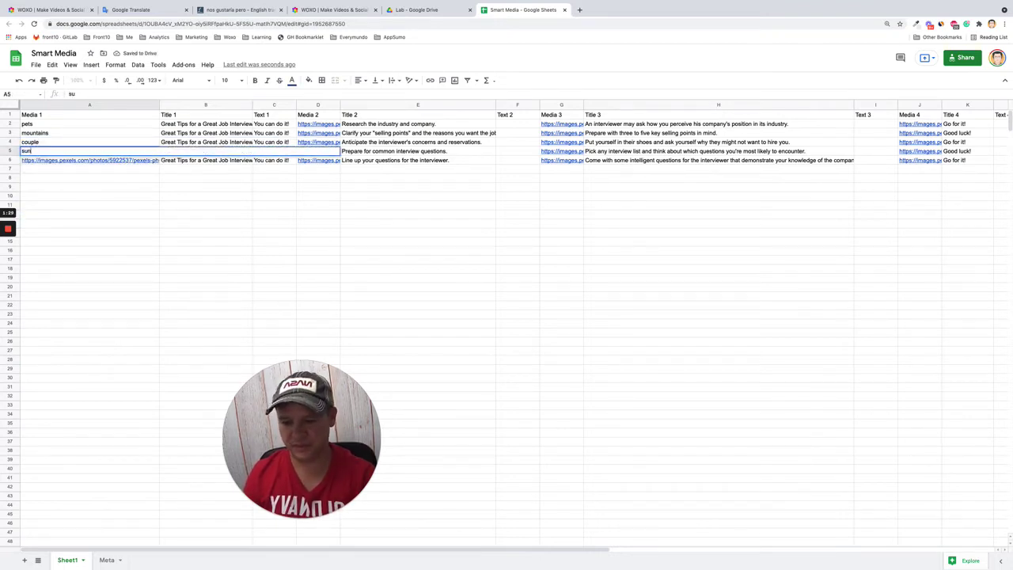
type("nset")
left_click(101, 207)
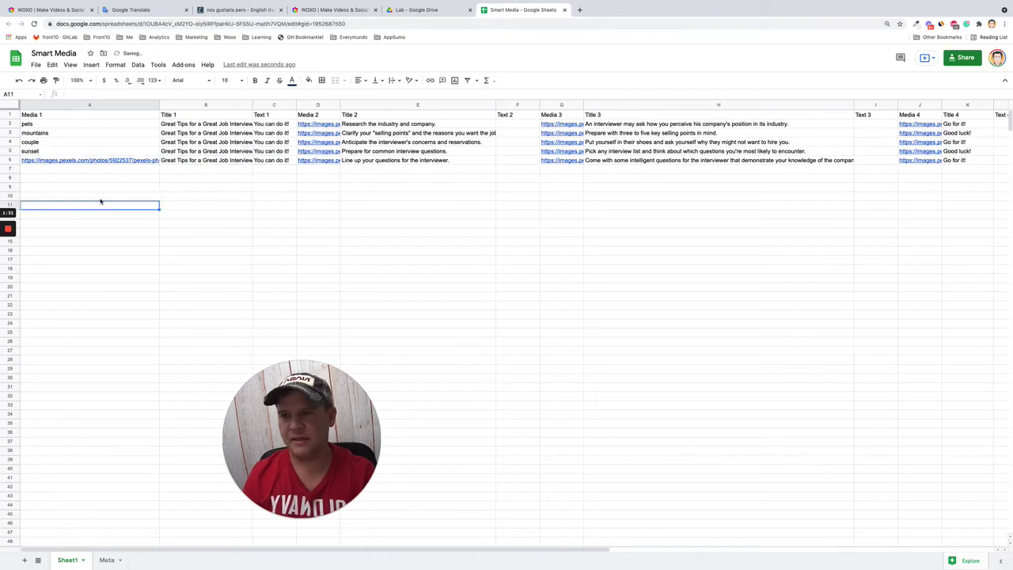
Step: Replace the Media 1 image link in cell A6 with the keyword "sea"
left_click(97, 162)
double_click(97, 162)
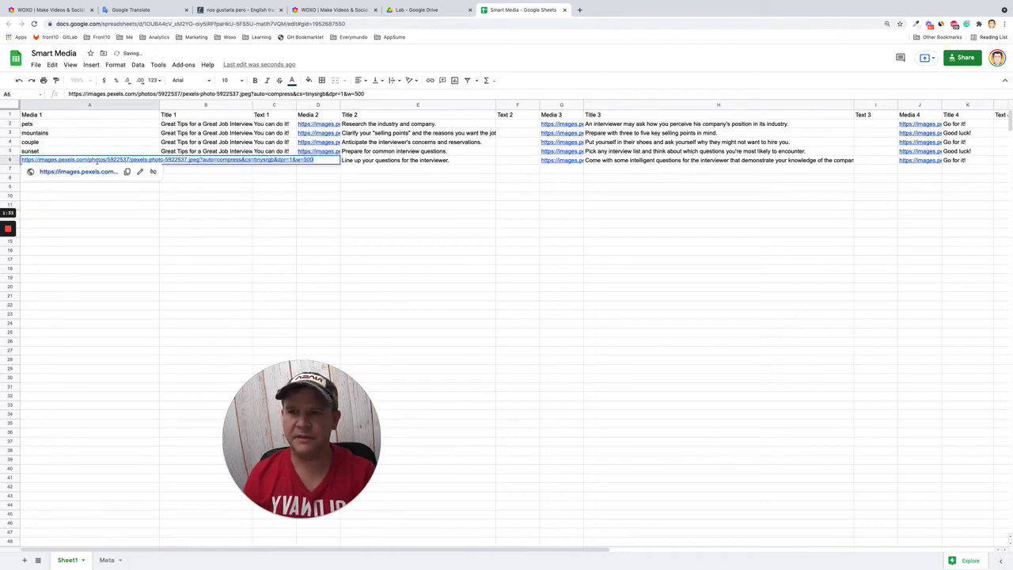
key("ctrl+a")
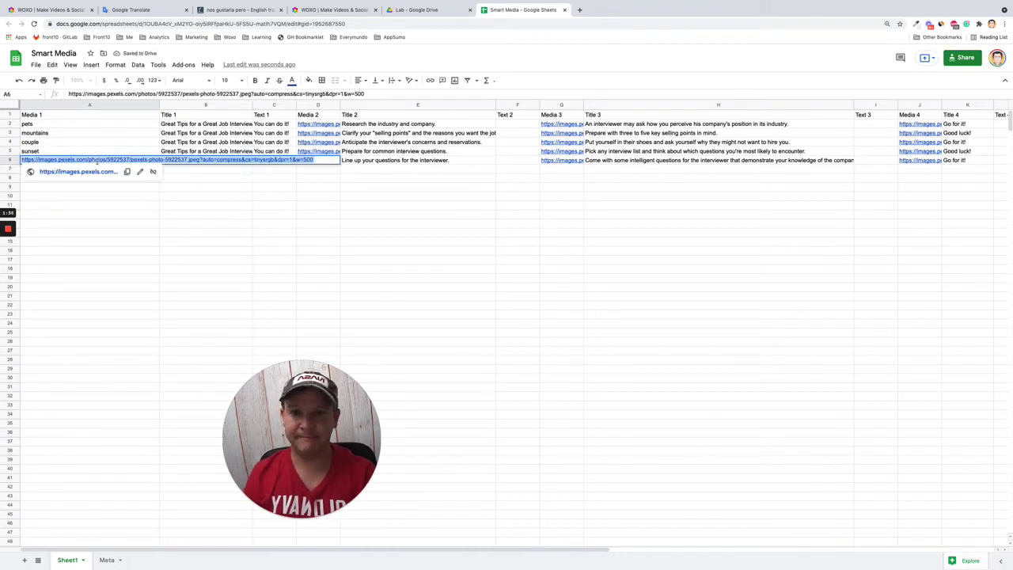
type("sea")
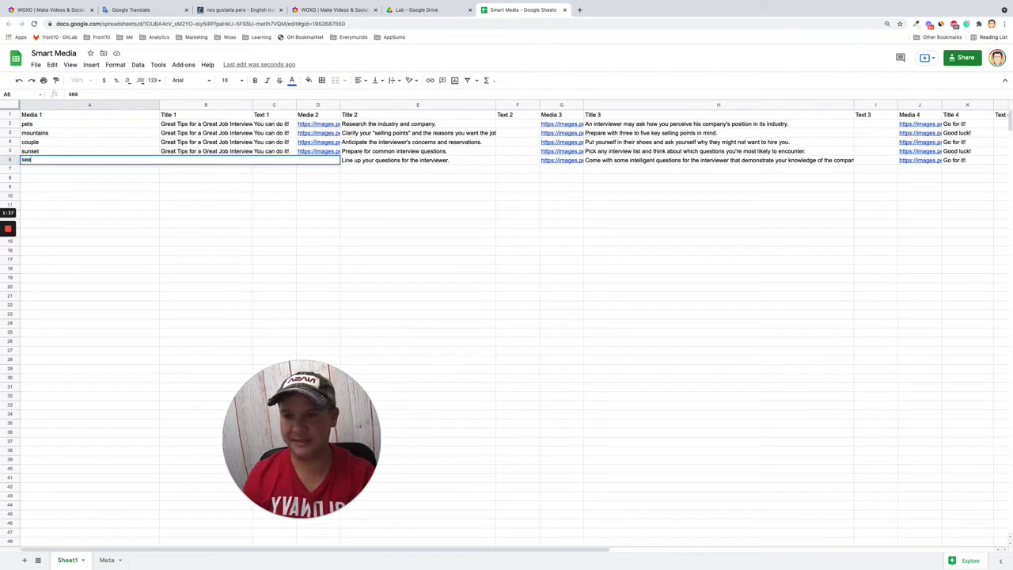
left_click(114, 196)
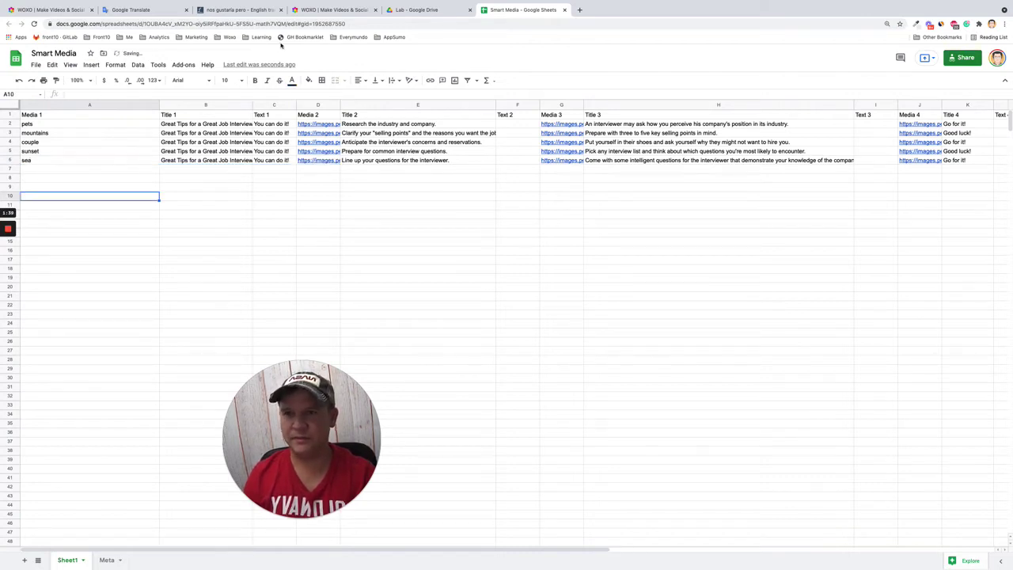
Step: Copy the Smart Media spreadsheet's URL and switch to the WOXO video editor
left_click(354, 29)
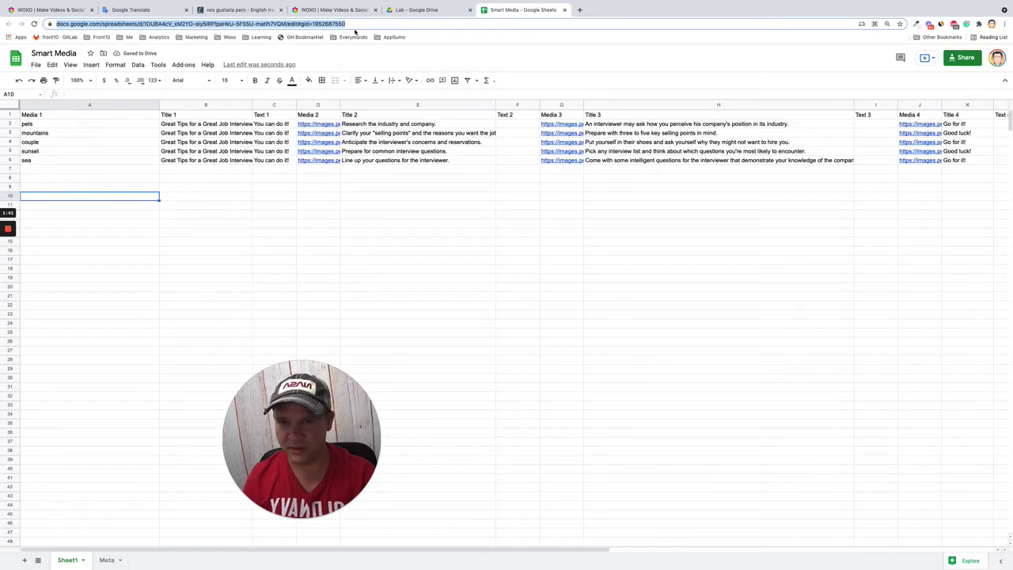
left_click(324, 10)
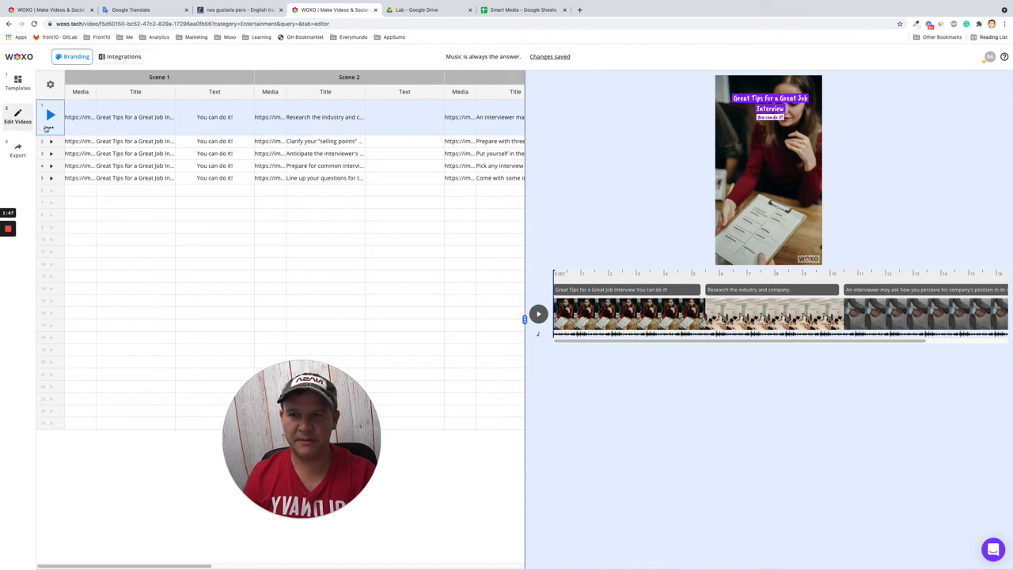
Step: Turn off Advanced mode for the video table and show the second video in the preview
left_click(50, 84)
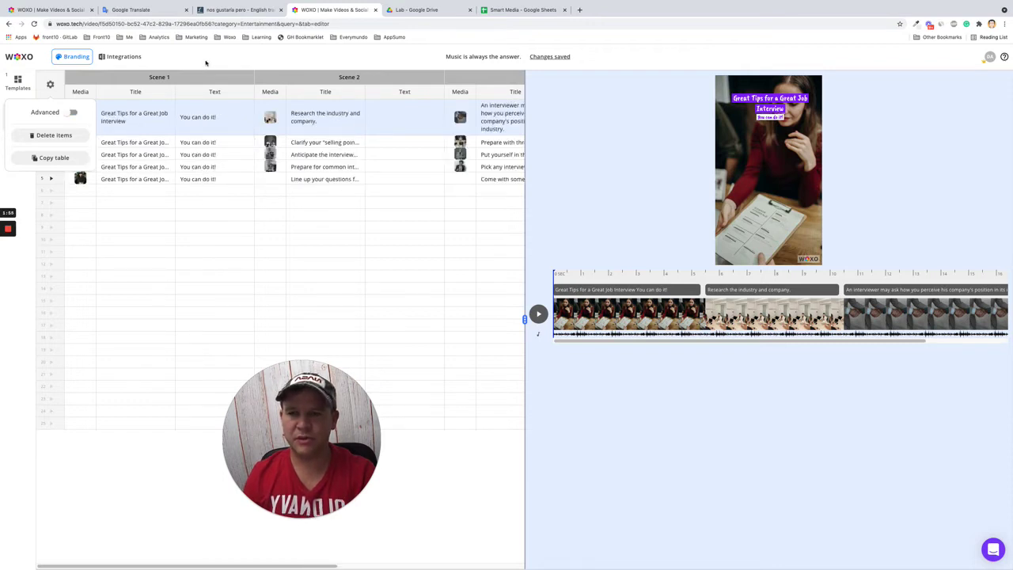
left_click(194, 68)
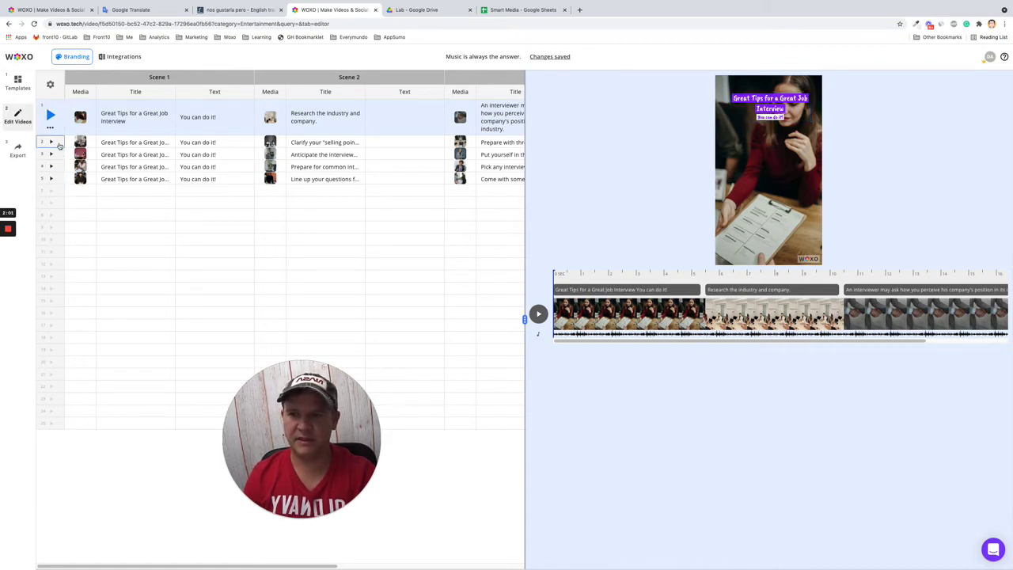
left_click(59, 145)
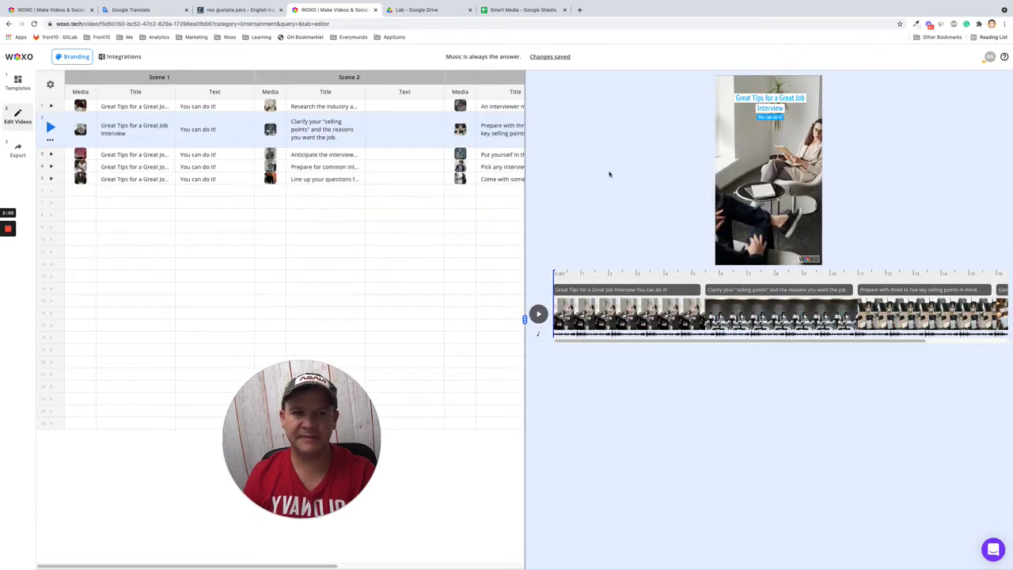
Step: Pull the Smart Media spreadsheet into WOXO through the Google Sheet integration using the copied URL, and import its videos
left_click(125, 57)
left_click(131, 85)
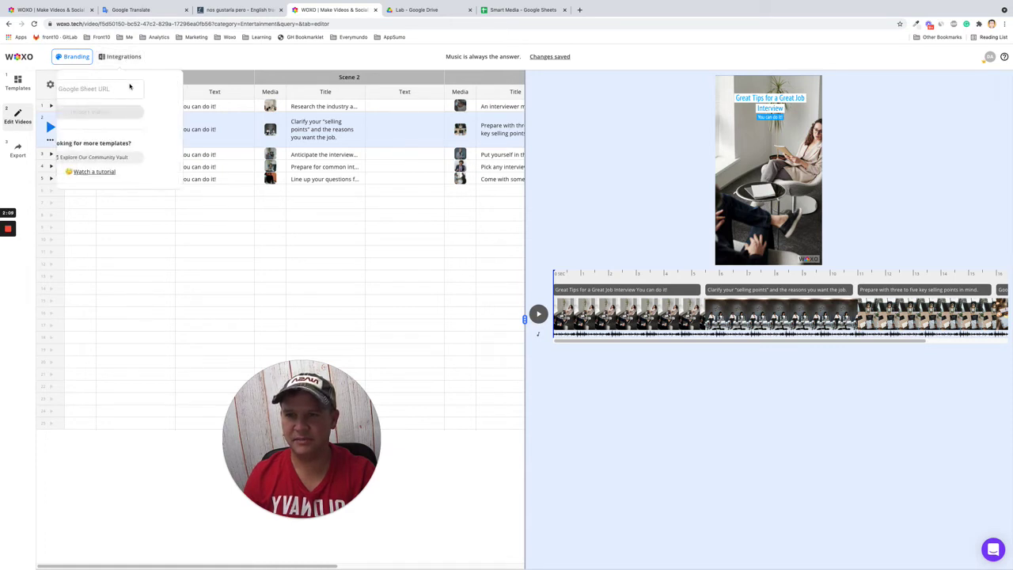
key("ctrl+v")
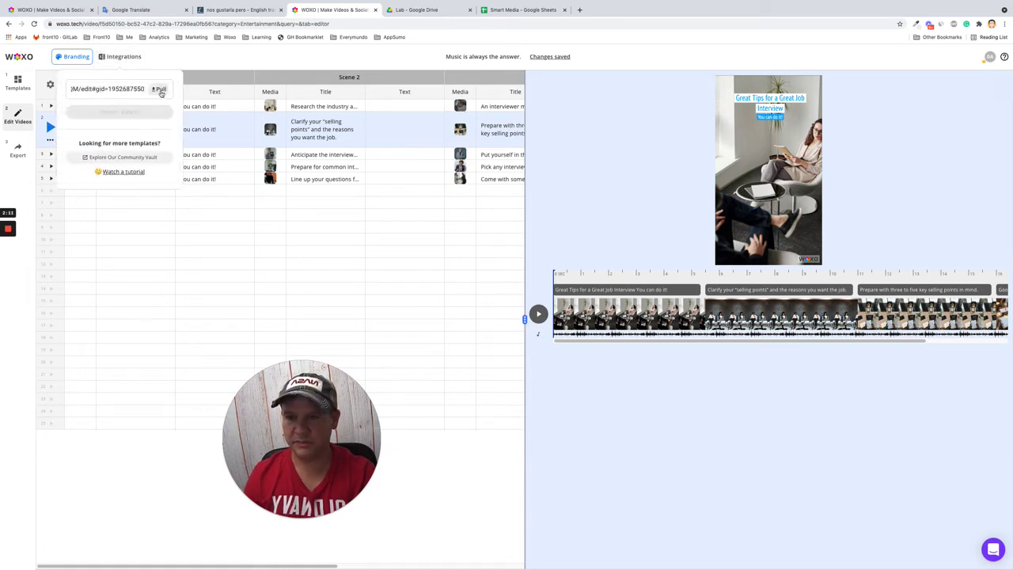
key("Return")
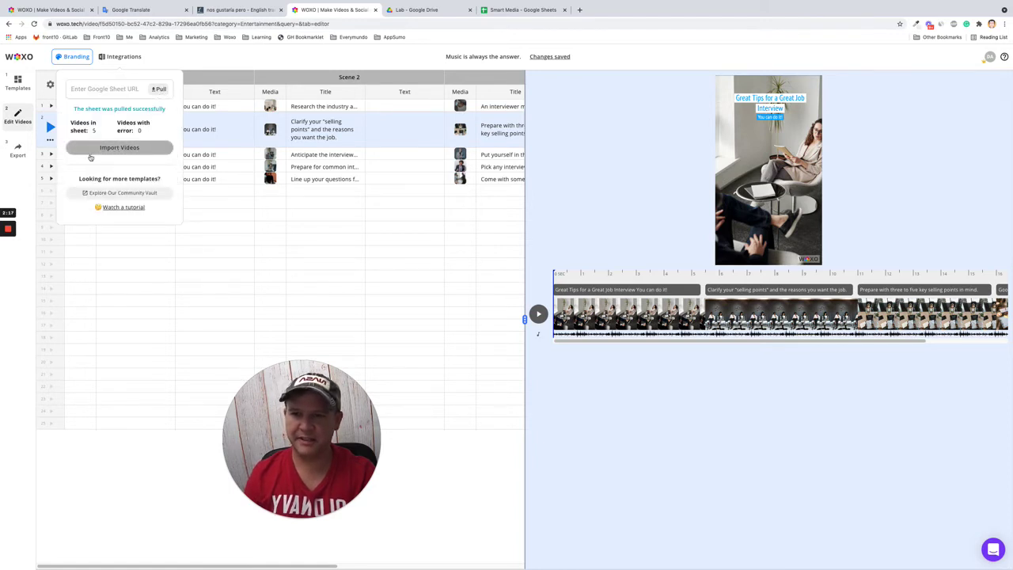
left_click(90, 155)
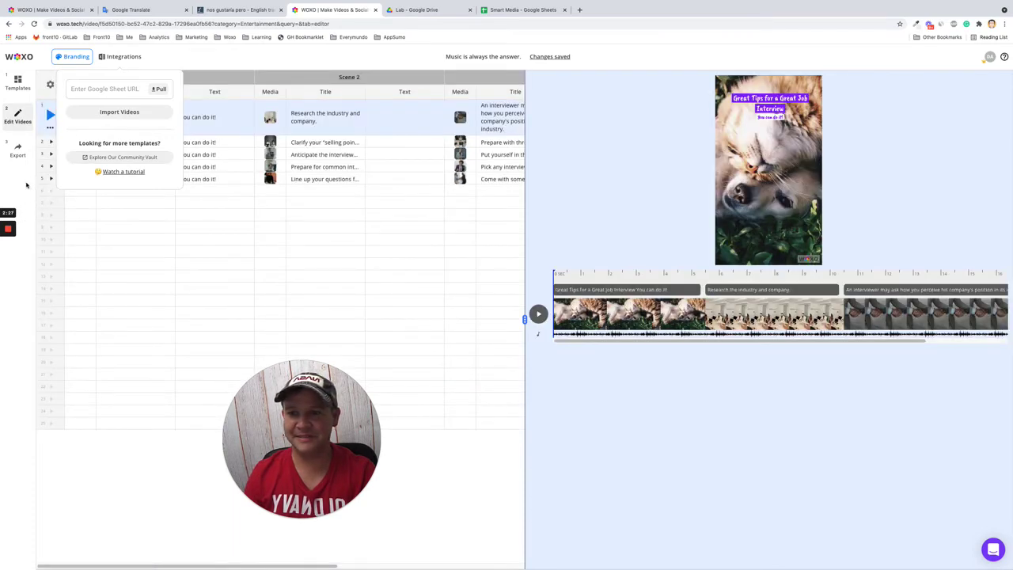
Step: Dismiss the Google Sheet import options and show the second imported video in the preview
left_click(26, 185)
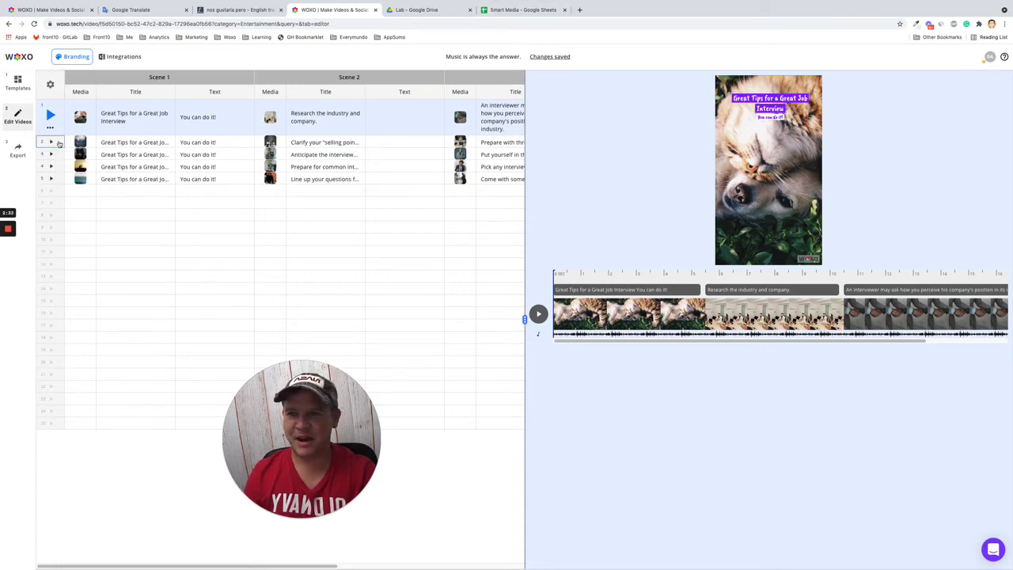
left_click(58, 143)
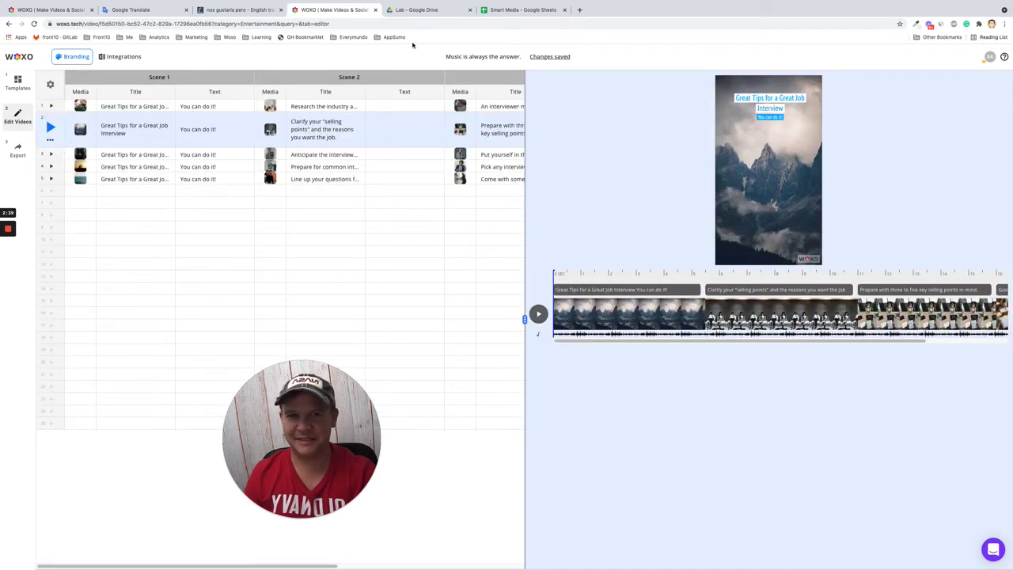
Step: Switch to the Smart Media spreadsheet in Google Sheets and check the Media 1 keywords in cells A3 to A6
left_click(520, 11)
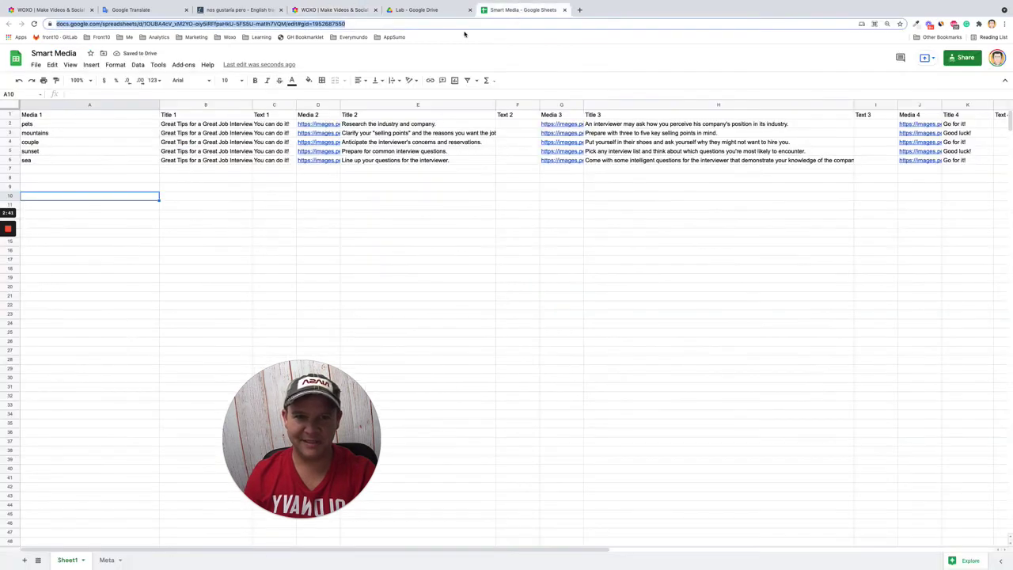
left_click(50, 133)
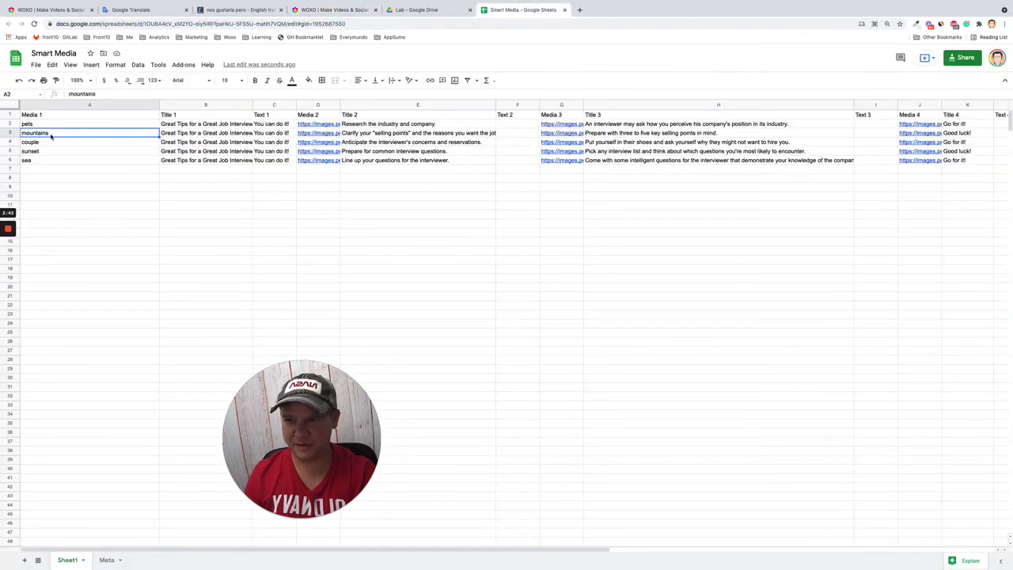
left_click(49, 144)
left_click(49, 151)
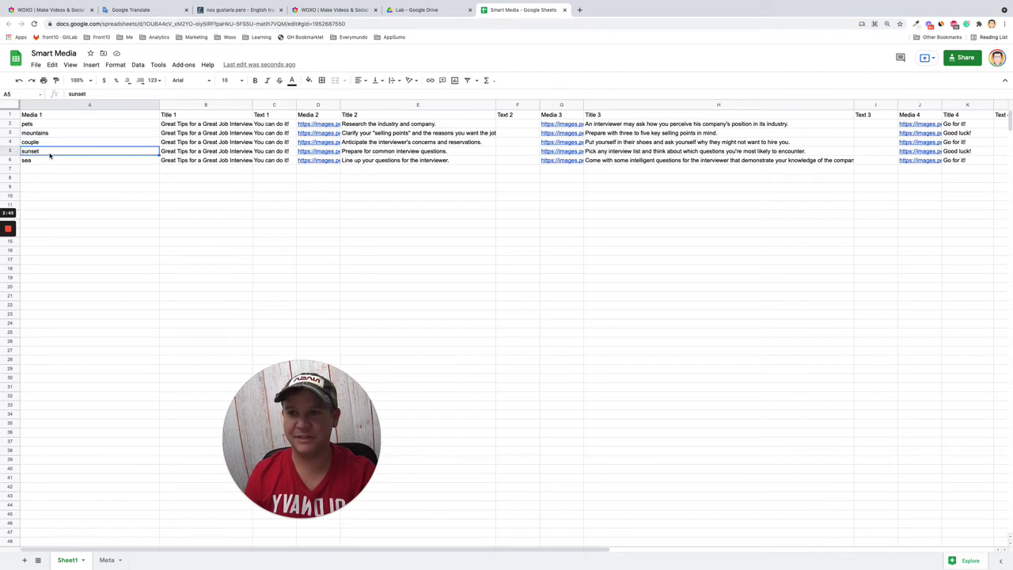
left_click(49, 161)
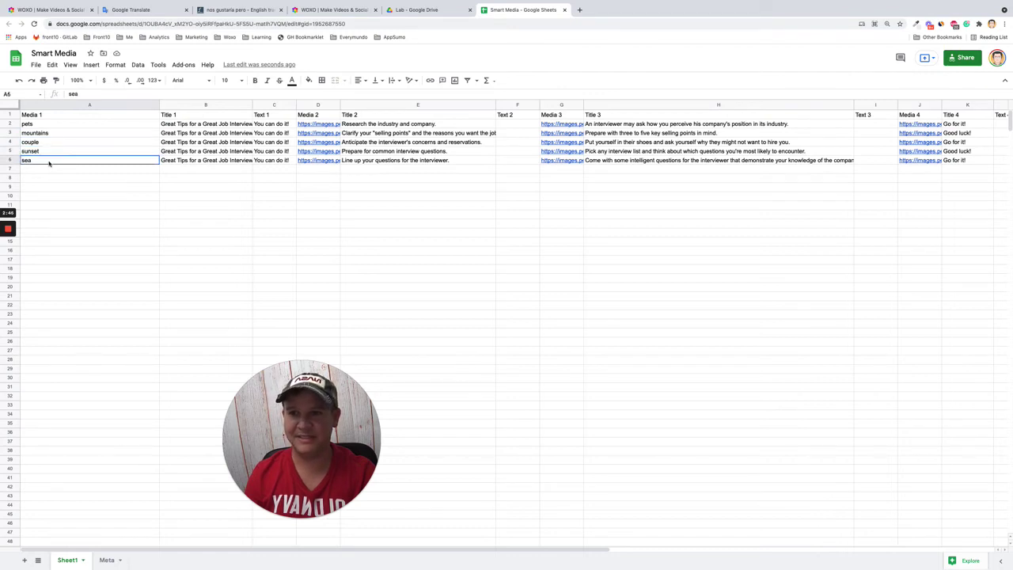
Step: Return to the WOXO video editor and preview the third, fourth and fifth videos in turn to check their media
left_click(342, 10)
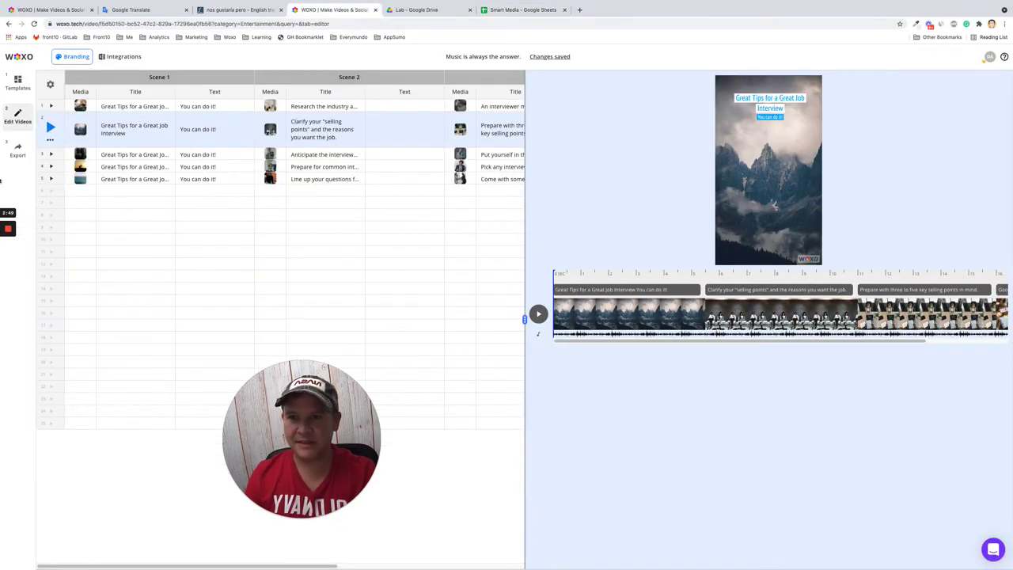
left_click(58, 158)
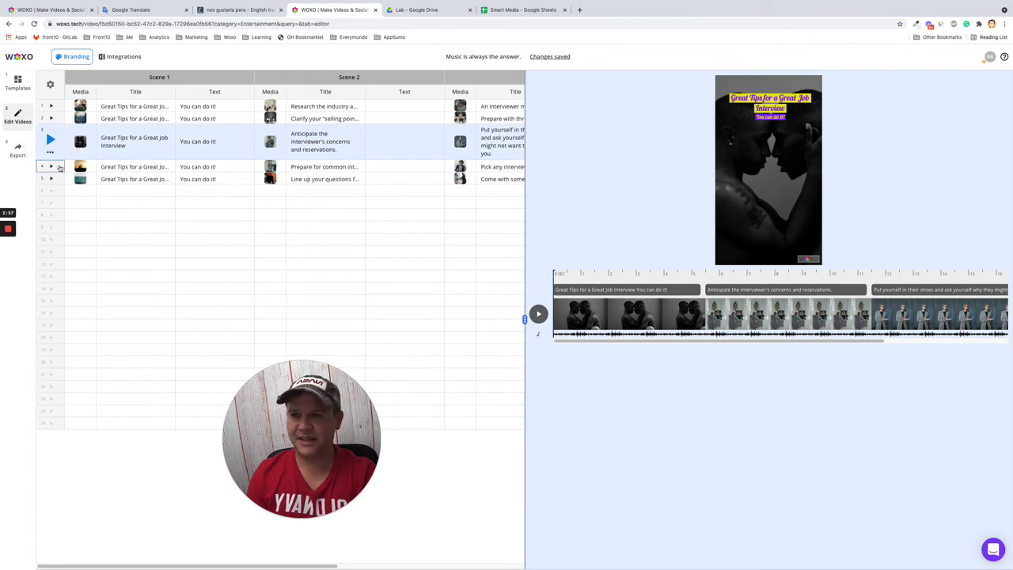
left_click(59, 168)
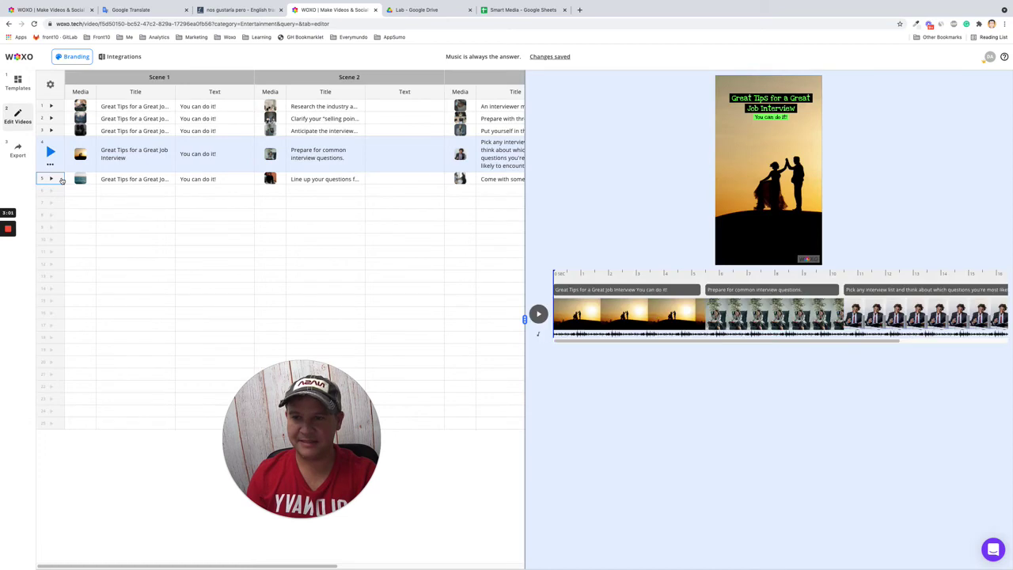
left_click(62, 179)
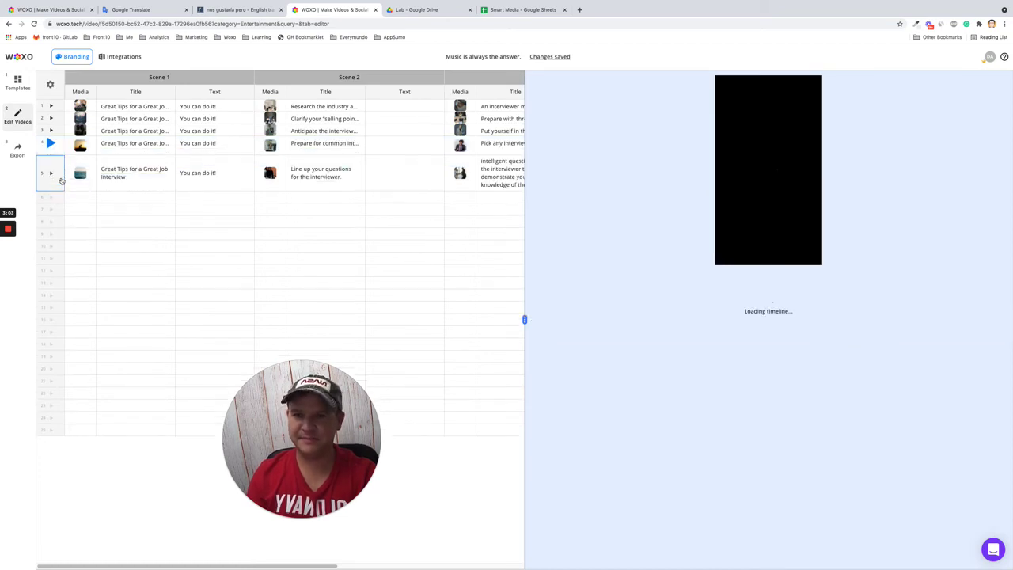